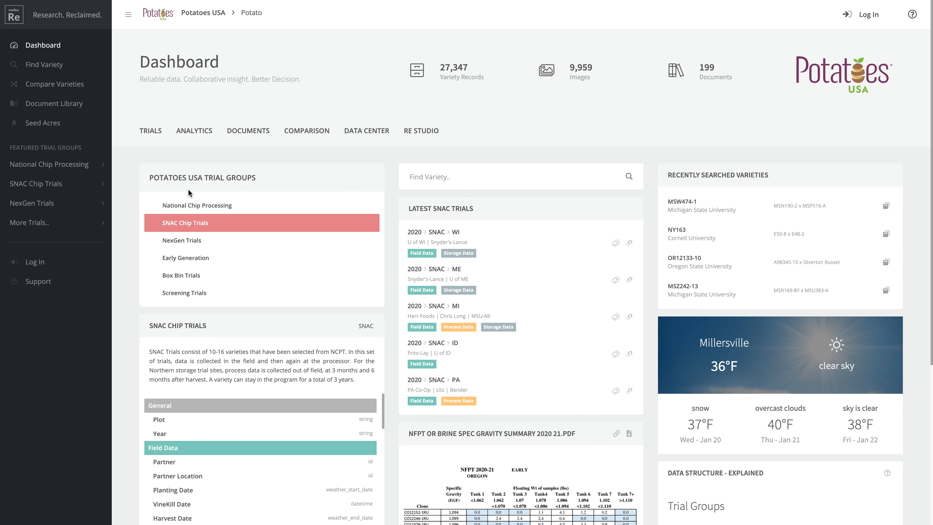
Expand SNAC Chip Trials in the sidebar to show its Trials and Analytics pages
left_click(49, 188)
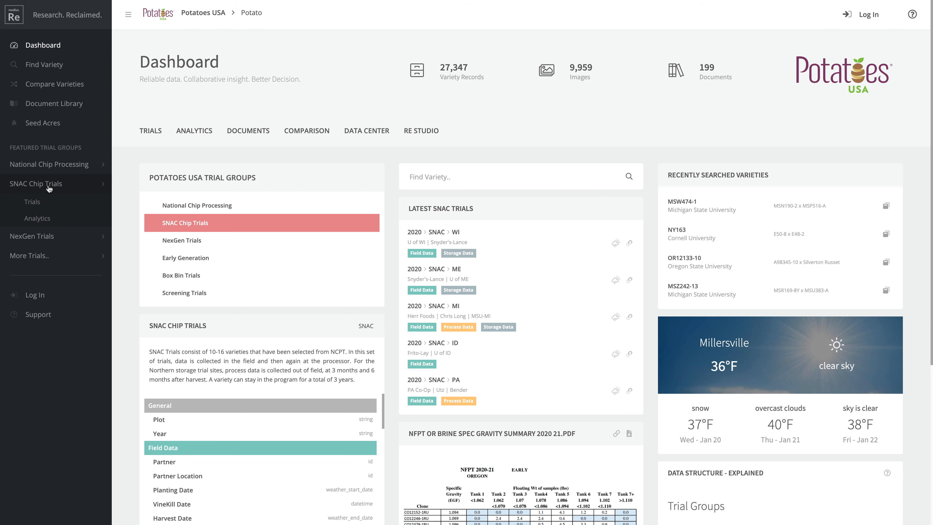
Open SNAC Trials, collapse the sidebar, and load the 2020 Fresh CA, FL, MO and NC trials
left_click(32, 202)
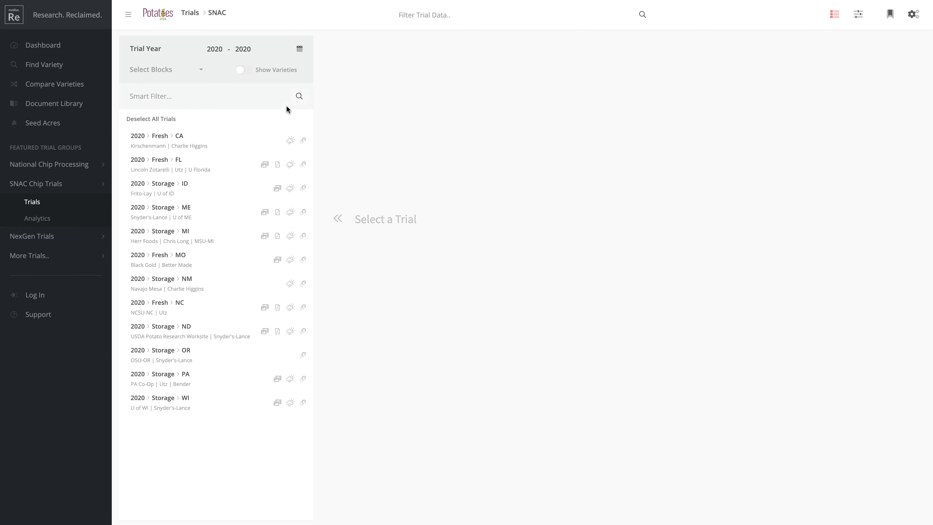
left_click(128, 19)
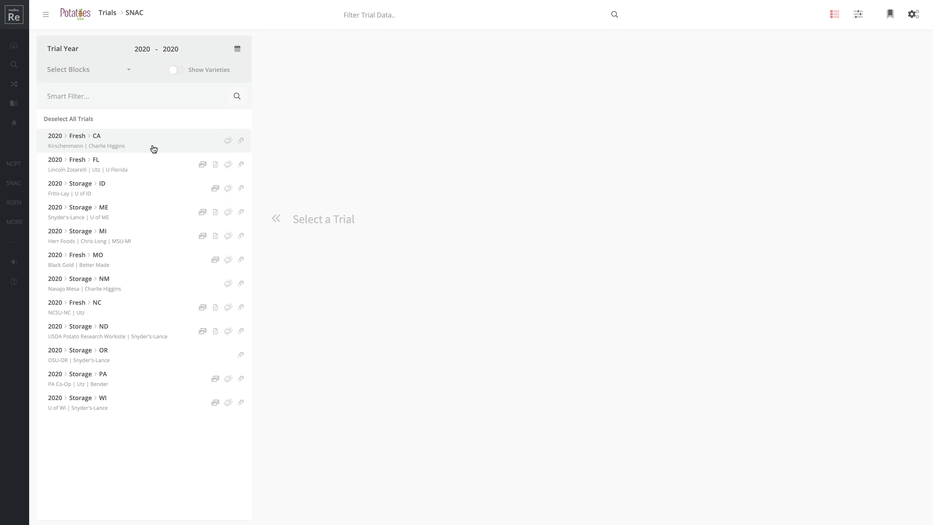
left_click(115, 143)
left_click(115, 165)
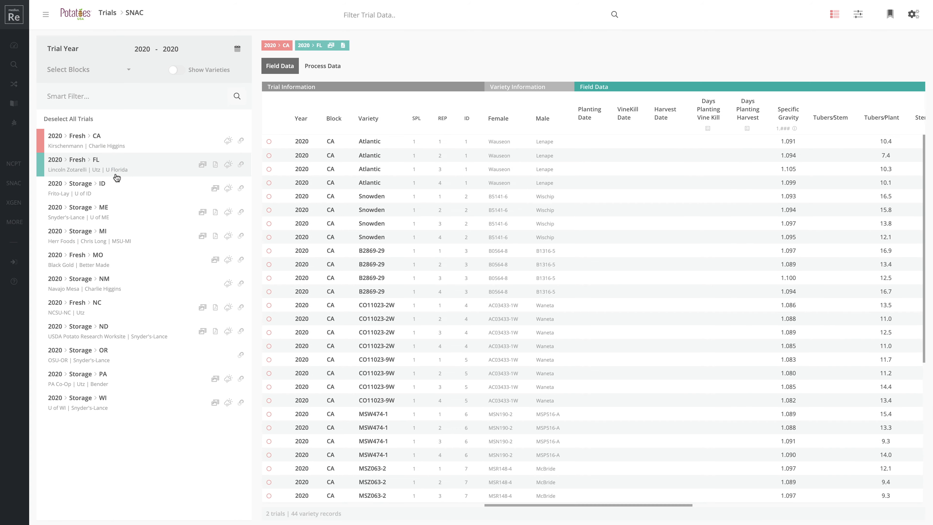
left_click(110, 258)
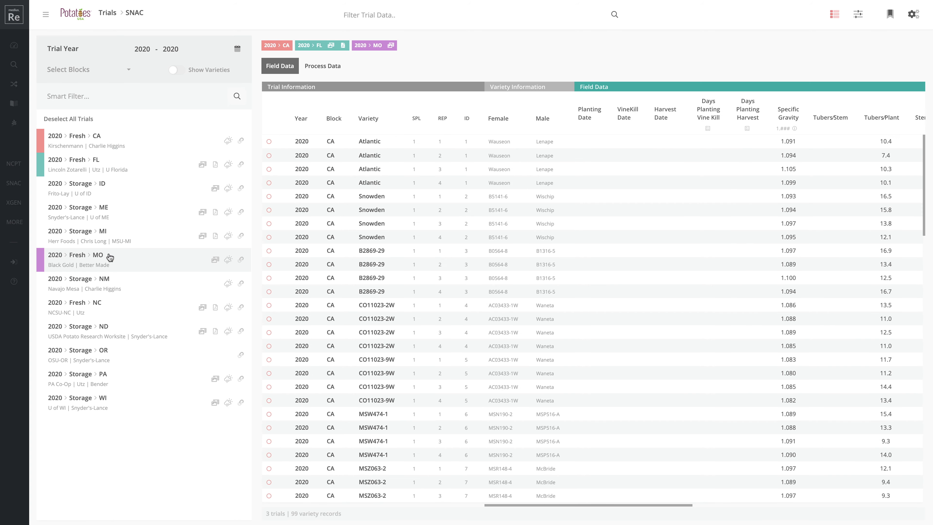
left_click(106, 308)
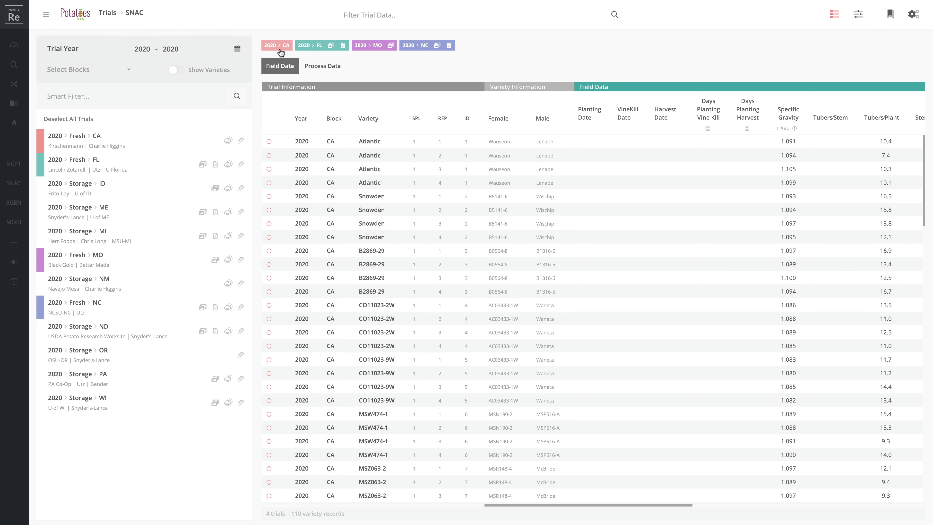
scroll(486, 287, "down", 8)
scroll(486, 286, "down", 15)
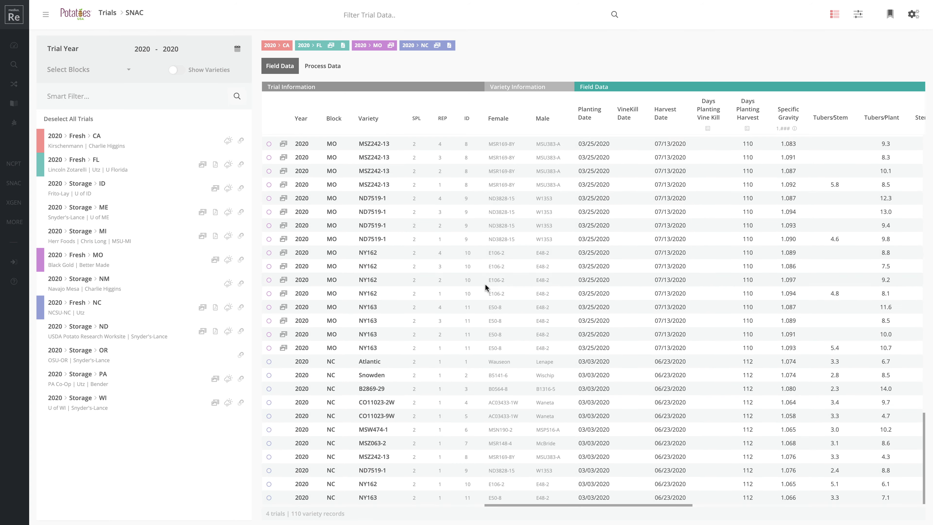
scroll(485, 287, "up", 20)
scroll(485, 287, "up", 4)
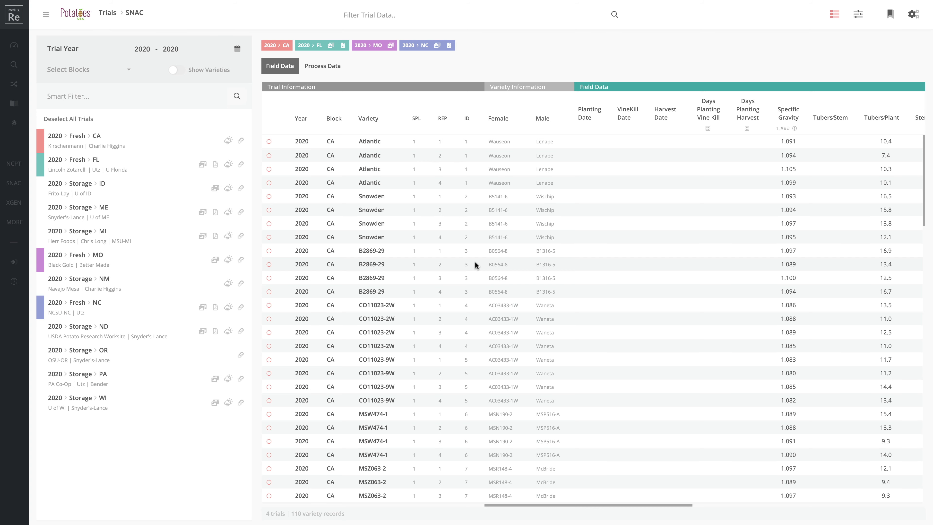
scroll(406, 229, "down", 11)
scroll(406, 228, "down", 1)
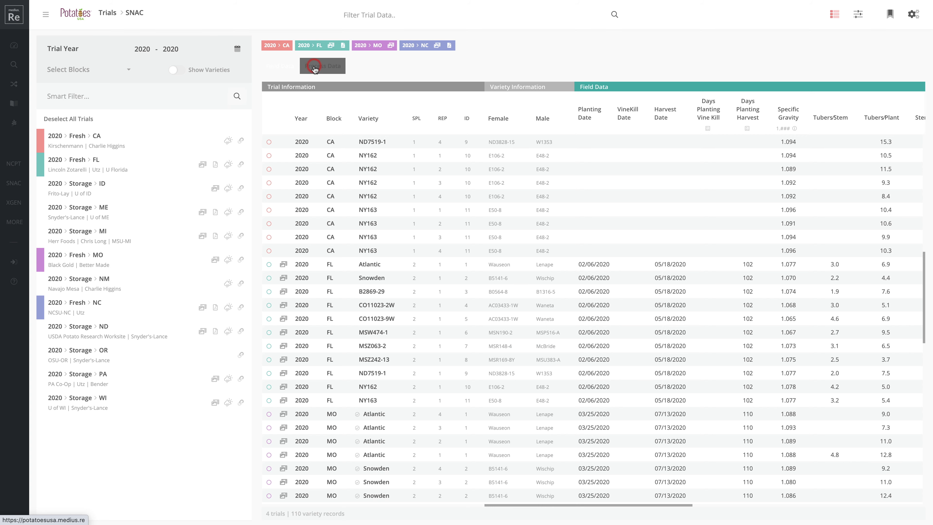
left_click(315, 70)
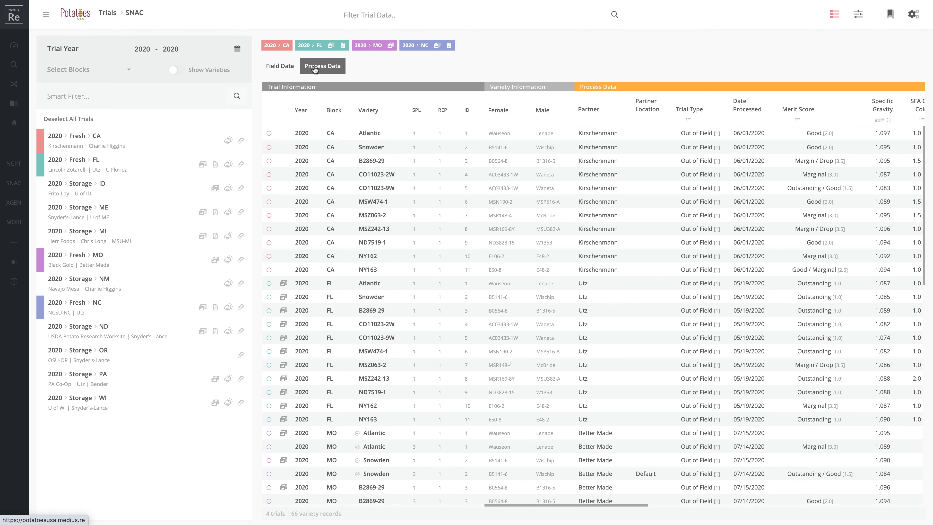
left_click(289, 67)
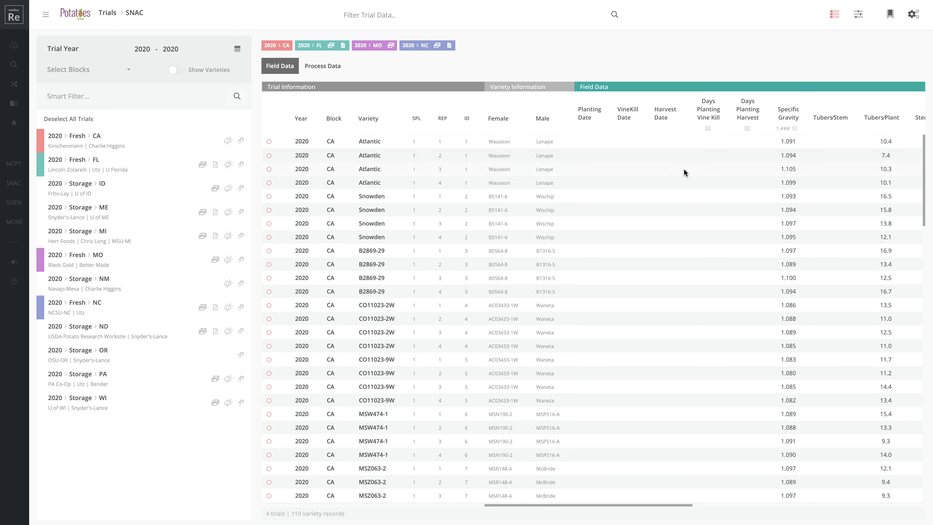
scroll(673, 242, "down", 5)
scroll(675, 245, "down", 20)
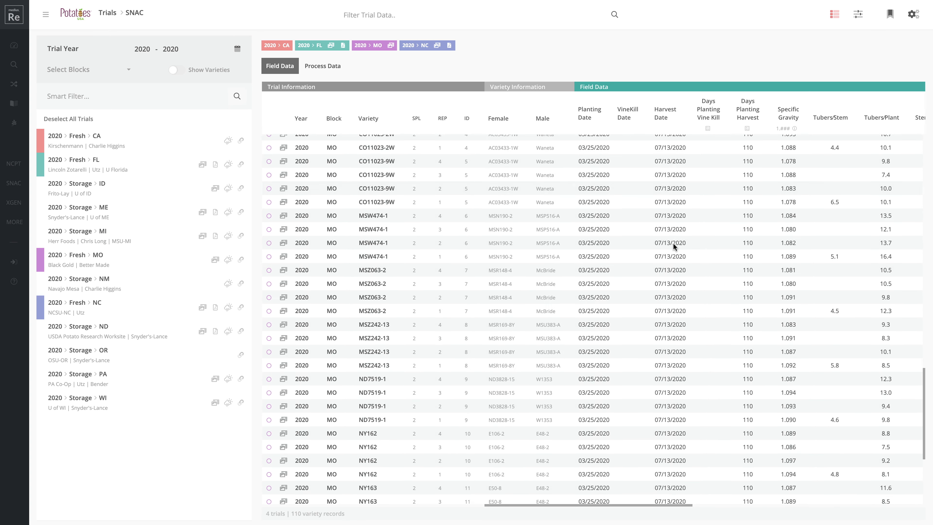
scroll(673, 243, "down", 5)
scroll(687, 241, "up", 20)
scroll(703, 245, "up", 5)
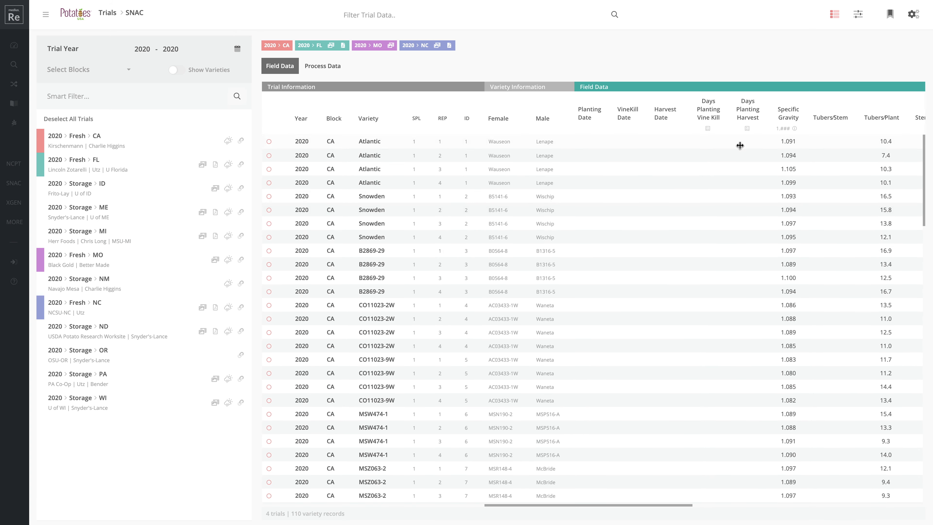
In Trial Settings, hide the columns that contain no data
left_click(913, 15)
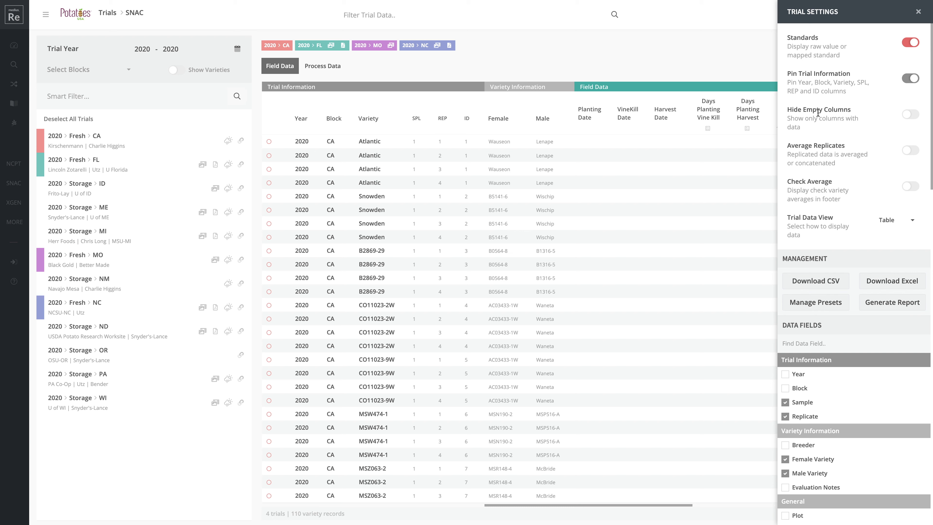
left_click(911, 117)
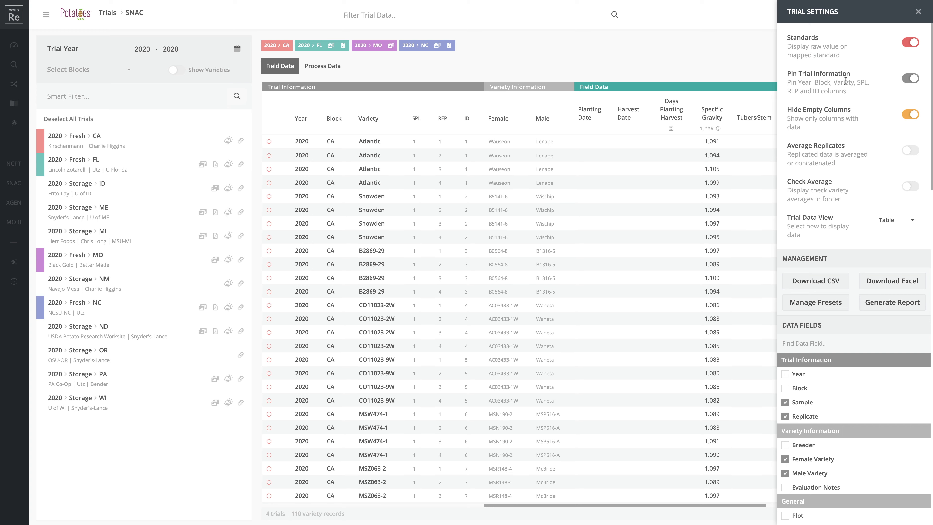
scroll(629, 217, "right", 3)
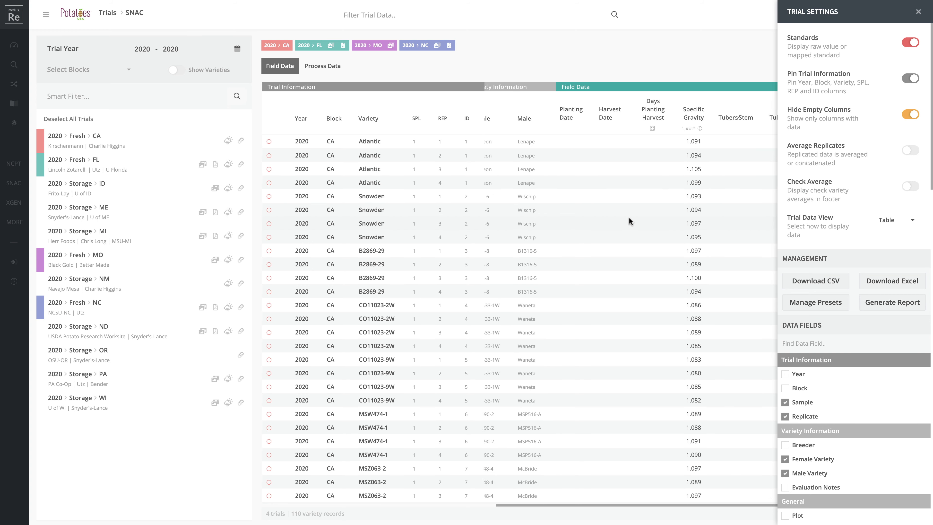
scroll(629, 218, "right", 5)
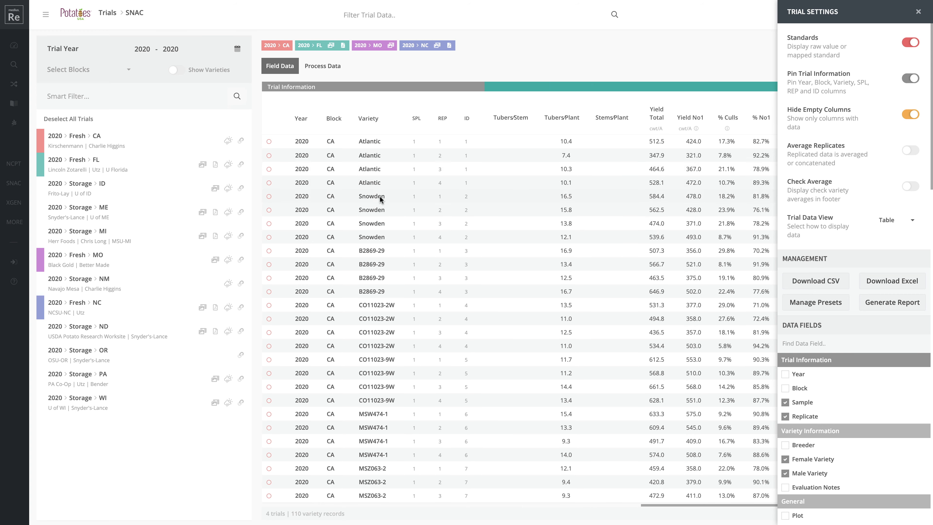
scroll(604, 238, "left", 3)
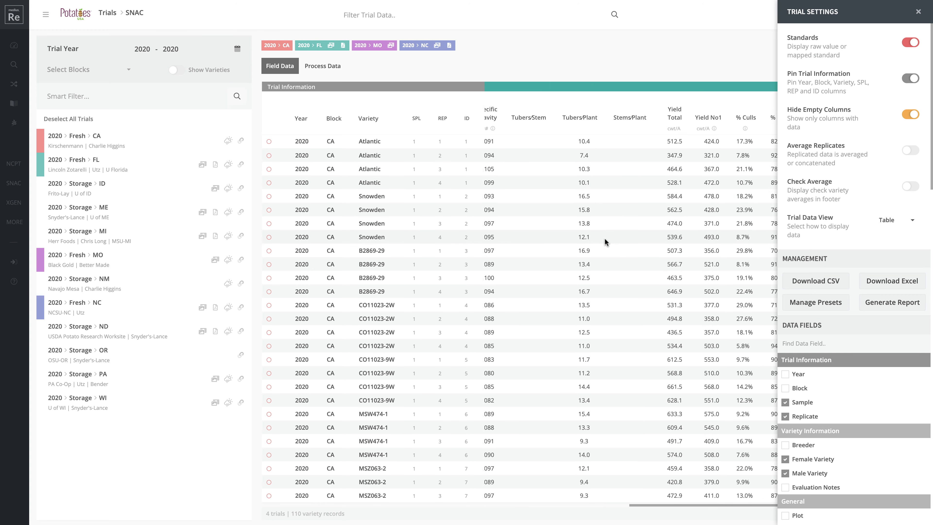
scroll(604, 238, "right", 3)
scroll(604, 237, "left", 3)
scroll(604, 236, "right", 3)
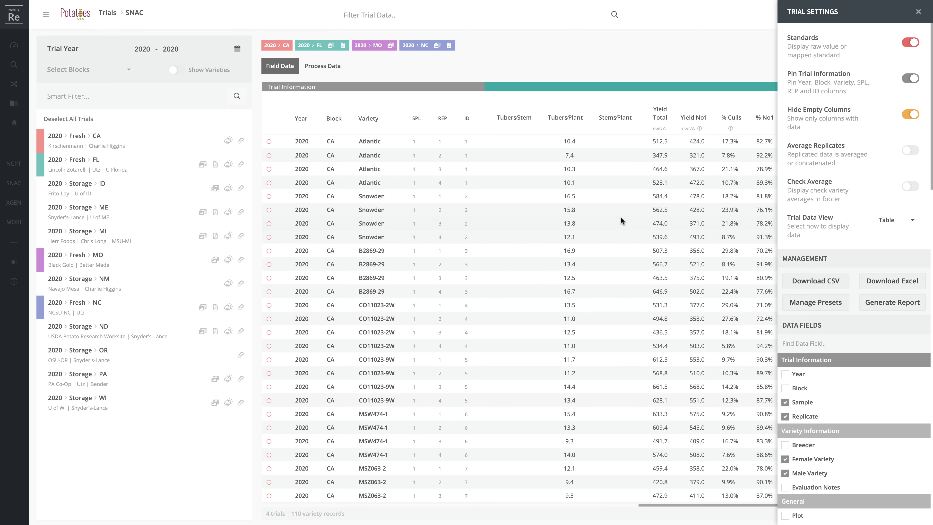
Unpin and re-pin the trial information columns, then switch the table to Process Data
left_click(911, 80)
scroll(610, 266, "left", 5)
scroll(610, 266, "right", 3)
scroll(609, 266, "left", 6)
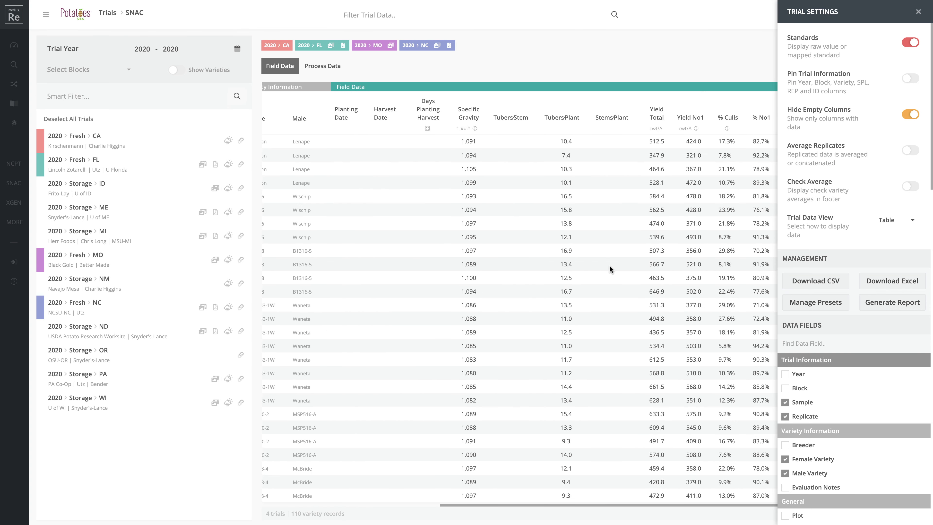
scroll(609, 264, "right", 4)
scroll(609, 268, "left", 4)
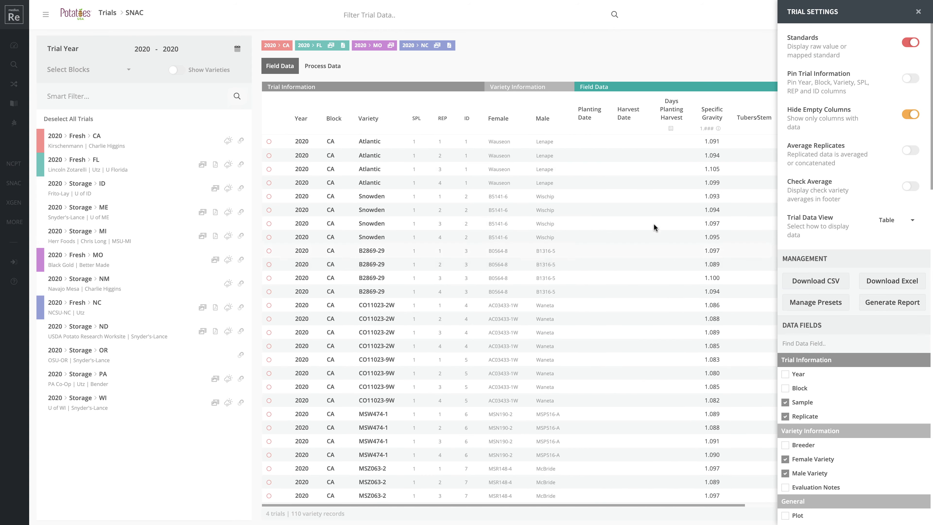
left_click(906, 79)
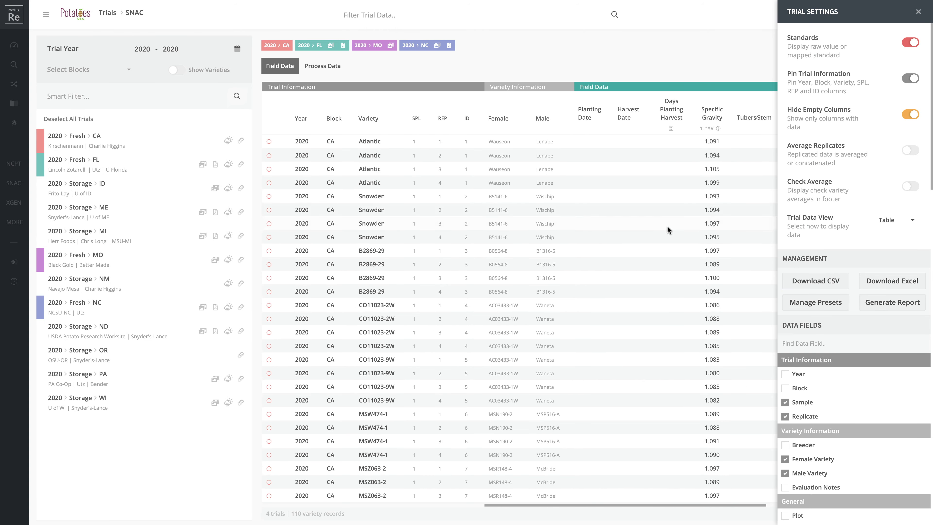
scroll(659, 244, "right", 4)
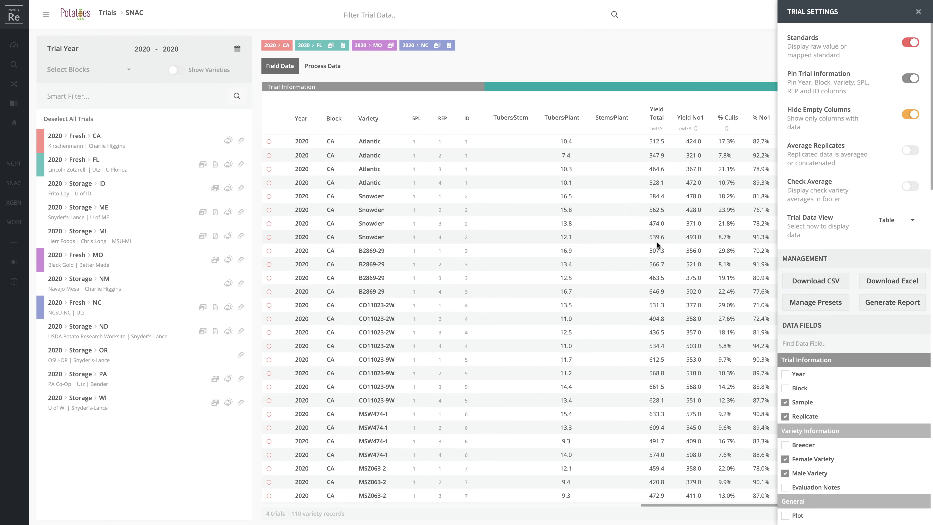
scroll(657, 241, "left", 4)
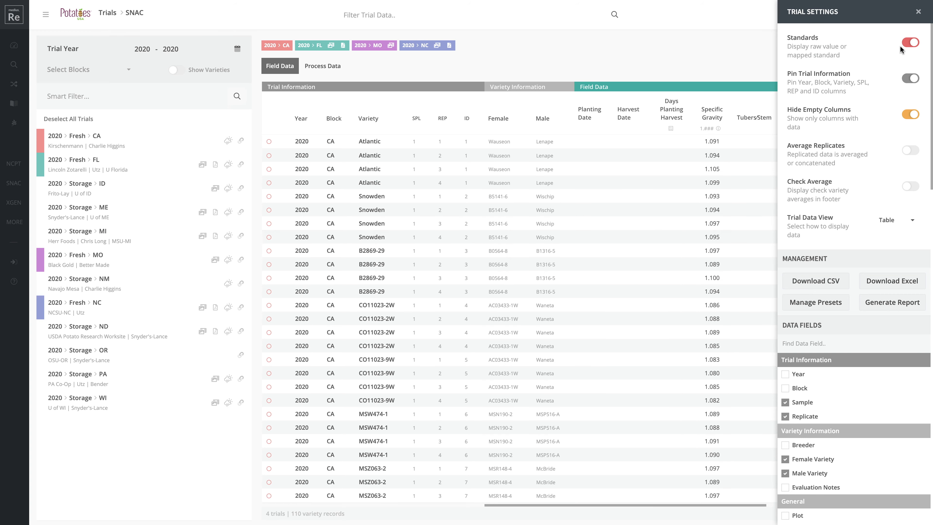
left_click(324, 70)
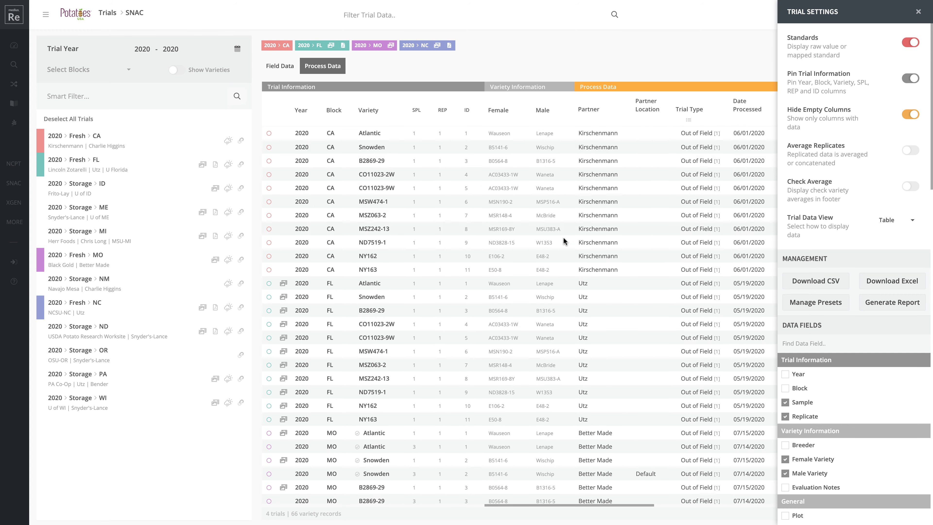
Turn Standards off to view raw process values, turn them back on, then return to Field Data
scroll(580, 251, "right", 5)
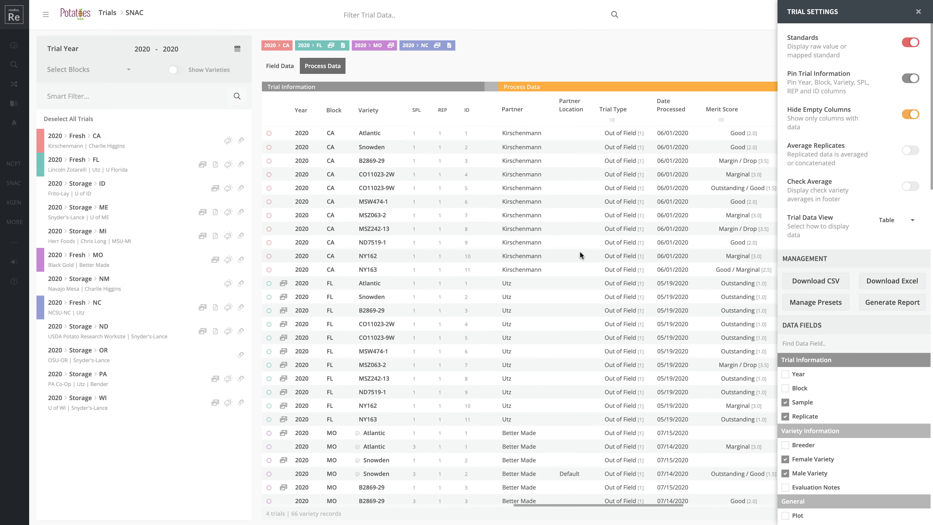
scroll(580, 252, "right", 1)
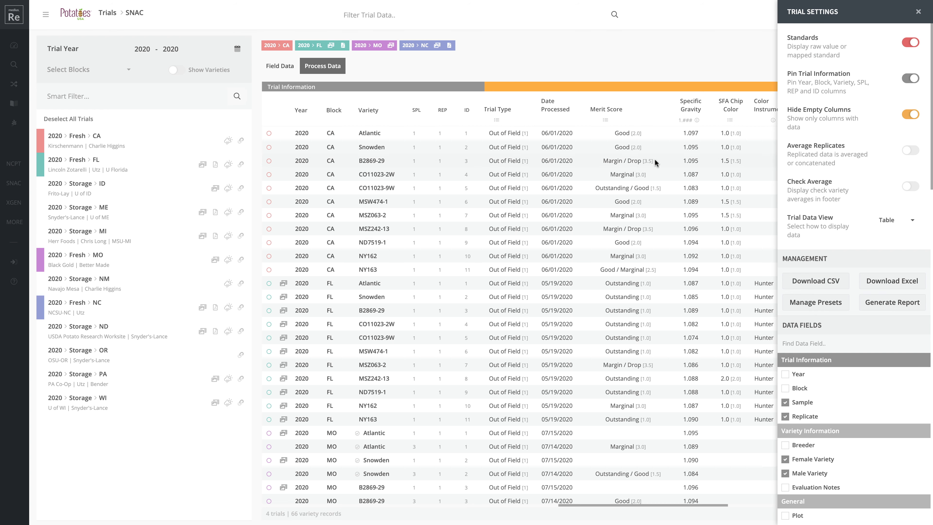
left_click(905, 43)
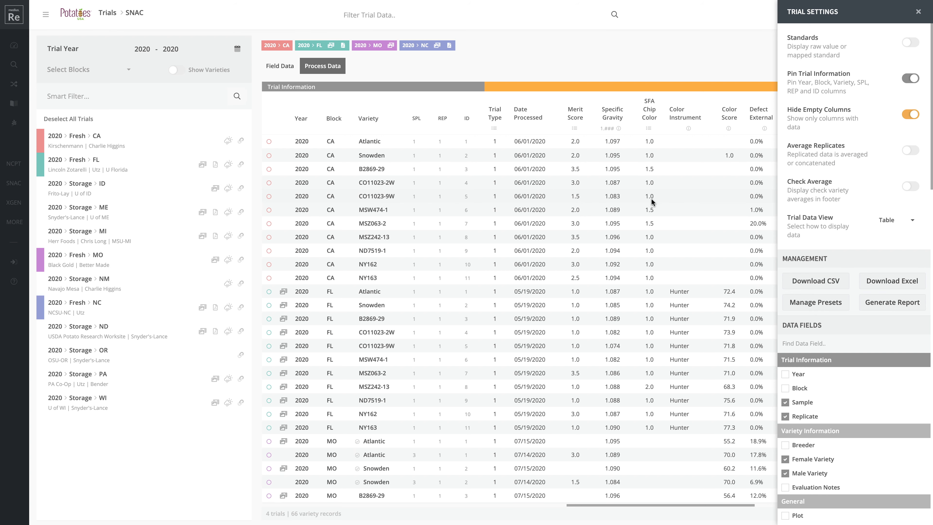
left_click(912, 43)
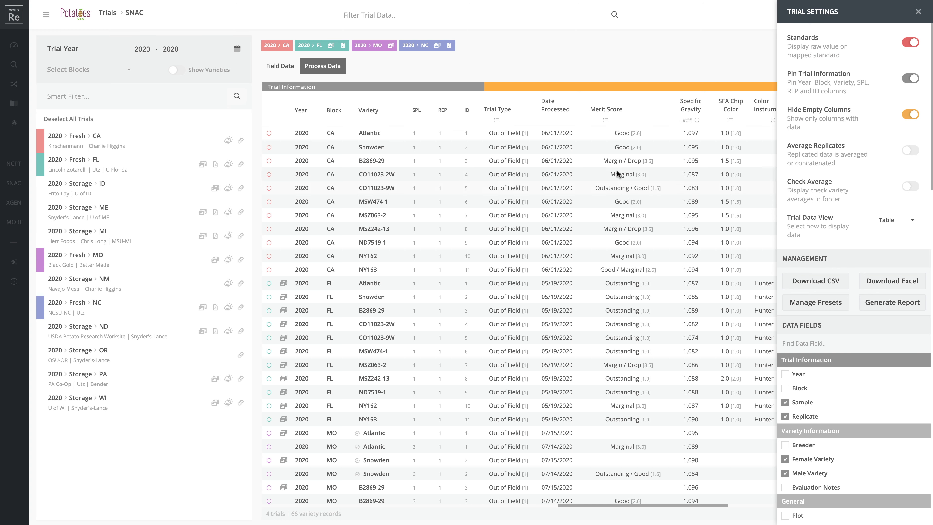
left_click(288, 68)
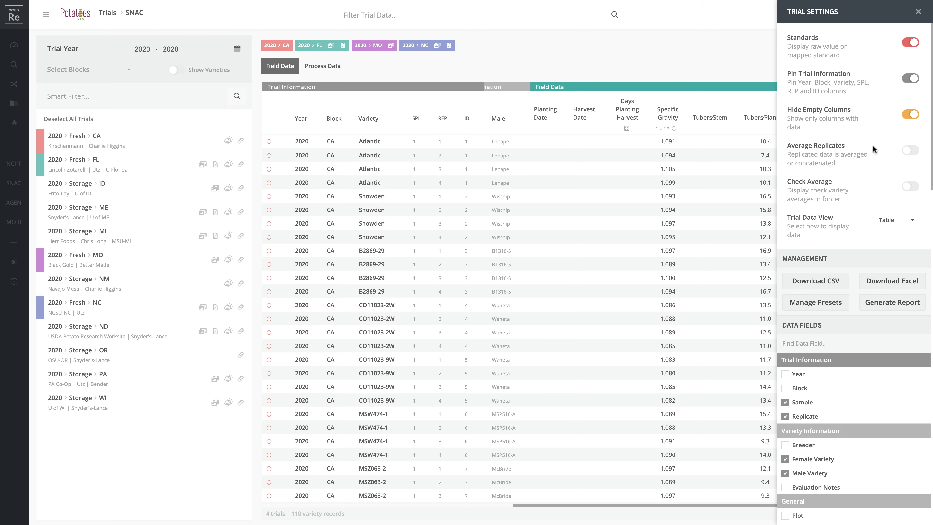
Deselect the CA, FL and NC trials, and toggle Average Replicates on then off again
left_click(95, 144)
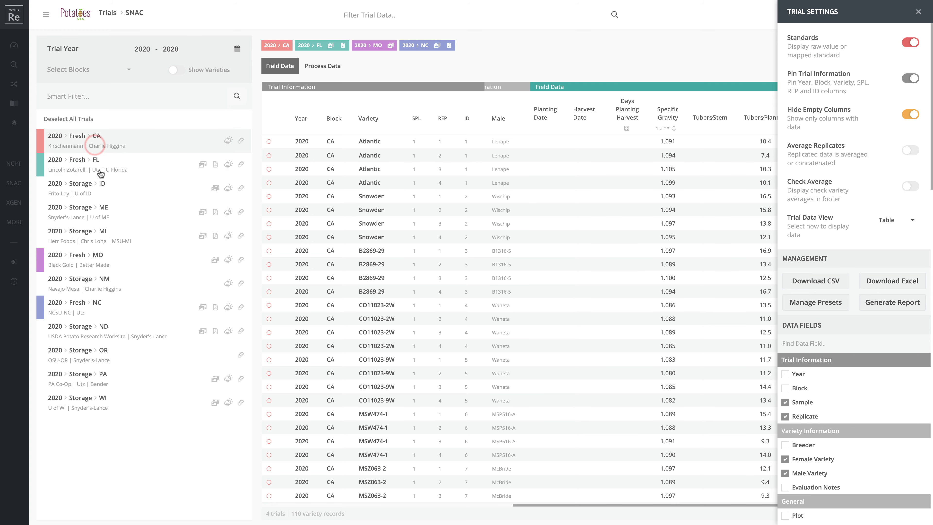
left_click(100, 169)
left_click(102, 306)
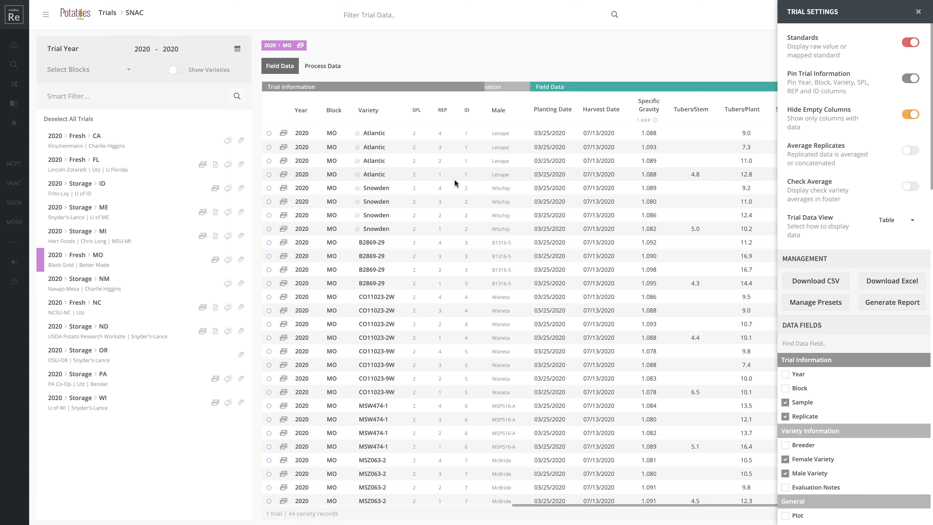
left_click(910, 151)
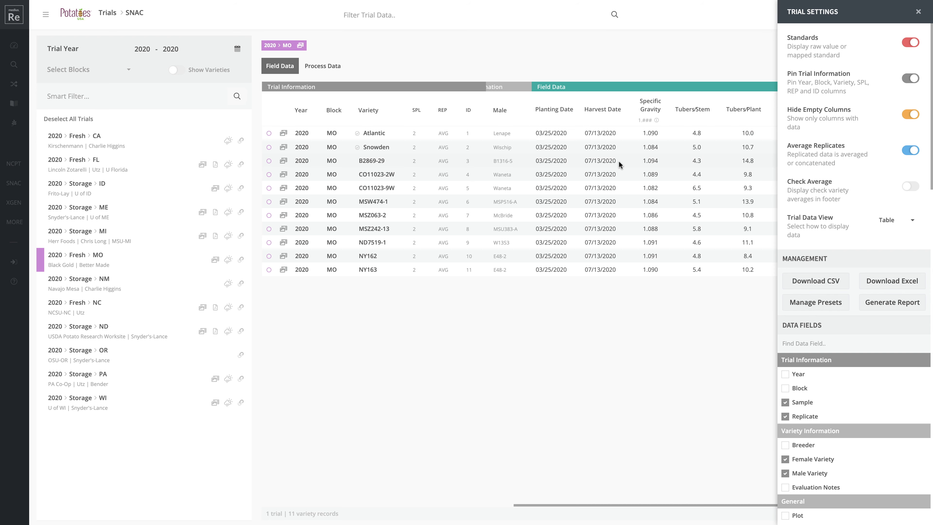
left_click(907, 152)
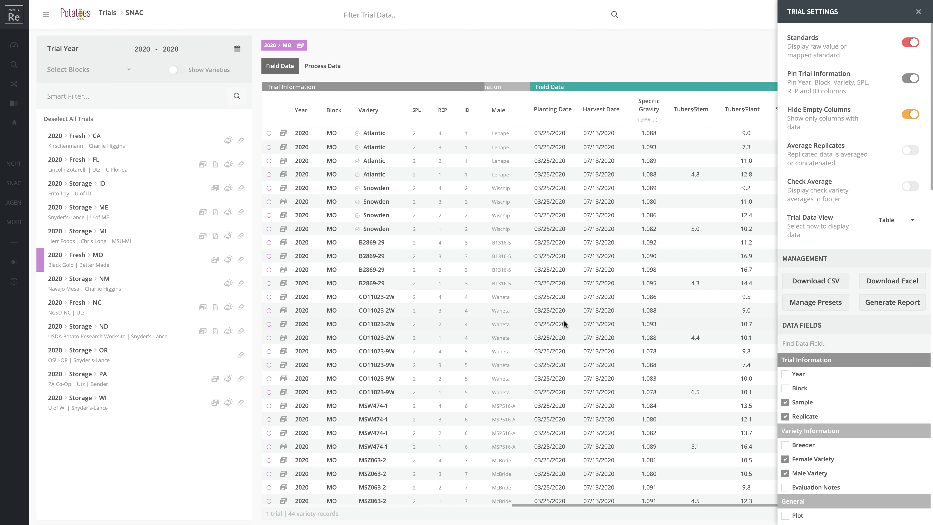
Turn on Check Average, keeping the 2019–2020 year range, and review the Atlantic and Snowden rows
left_click(908, 187)
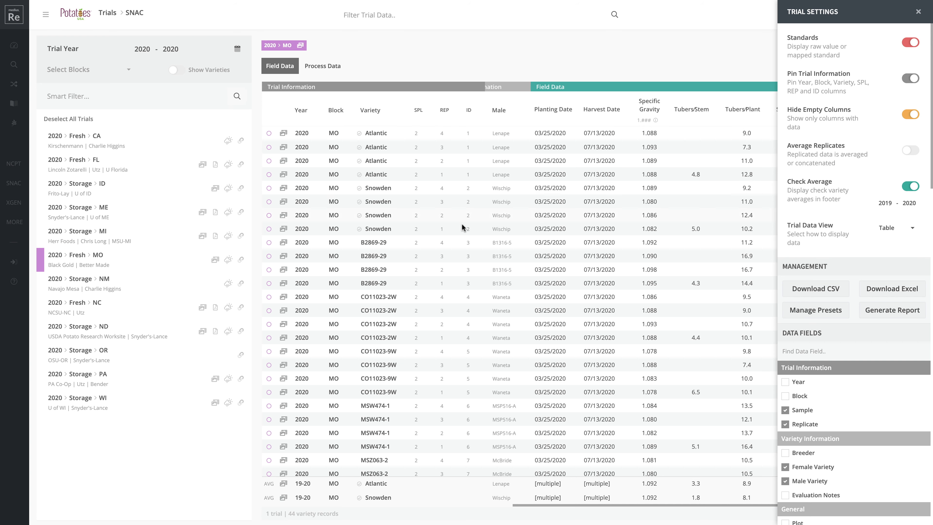
left_click(892, 208)
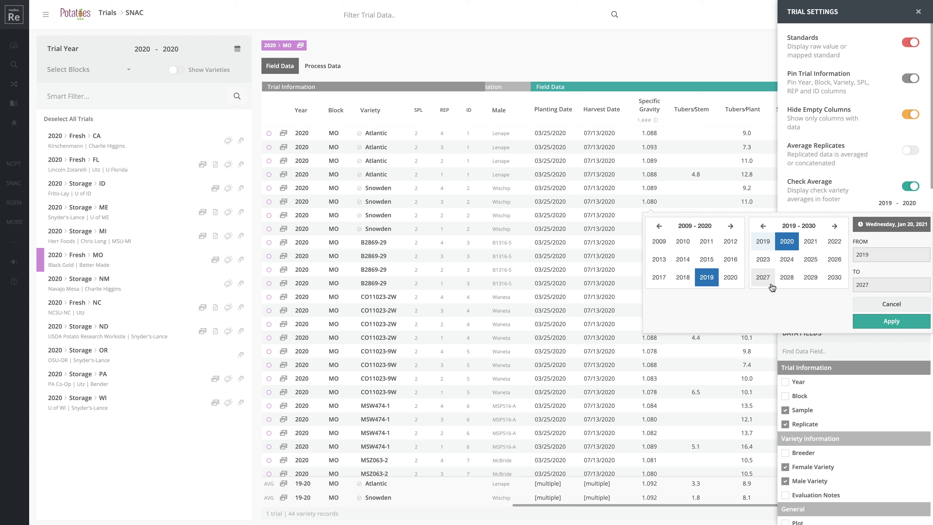
left_click(876, 305)
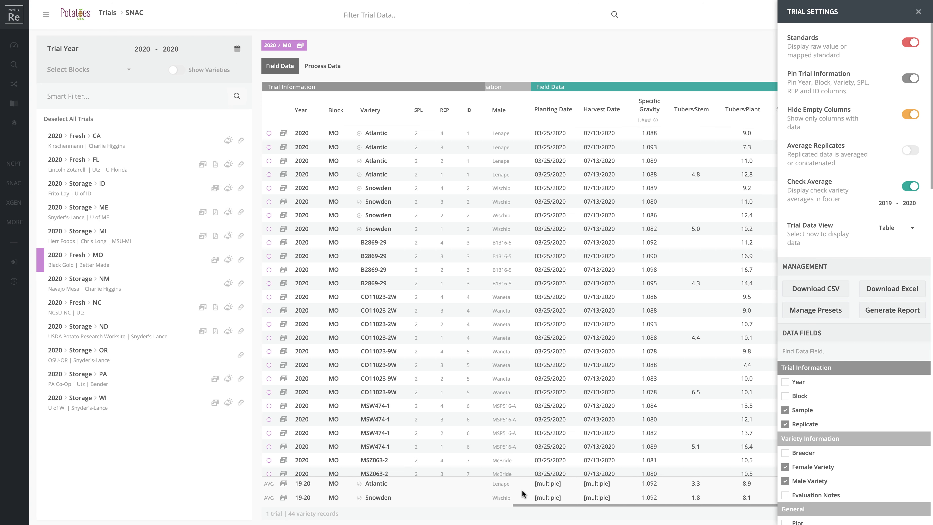
scroll(568, 450, "right", 5)
scroll(633, 427, "right", 5)
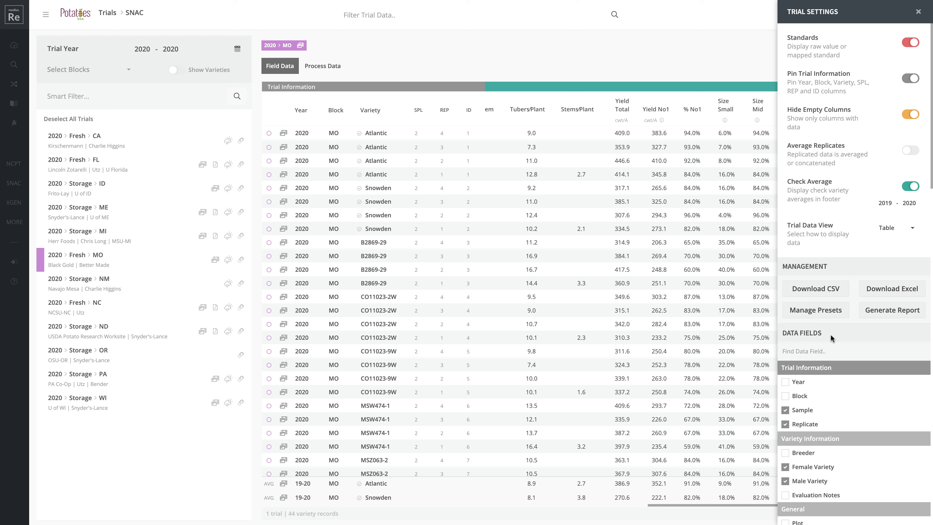
Uncheck Female Variety and Male Variety in Data Fields, keep Planting Date, and close Trial Settings
scroll(647, 282, "left", 5)
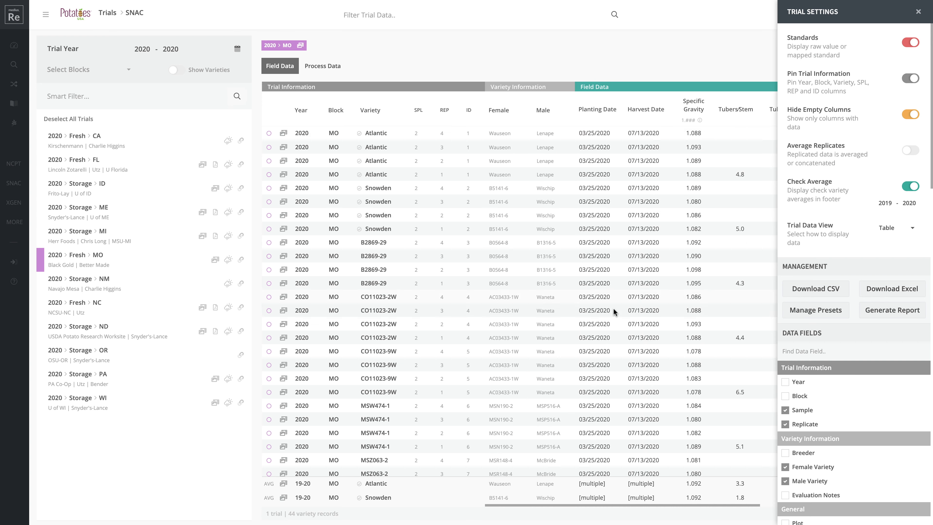
scroll(815, 356, "down", 2)
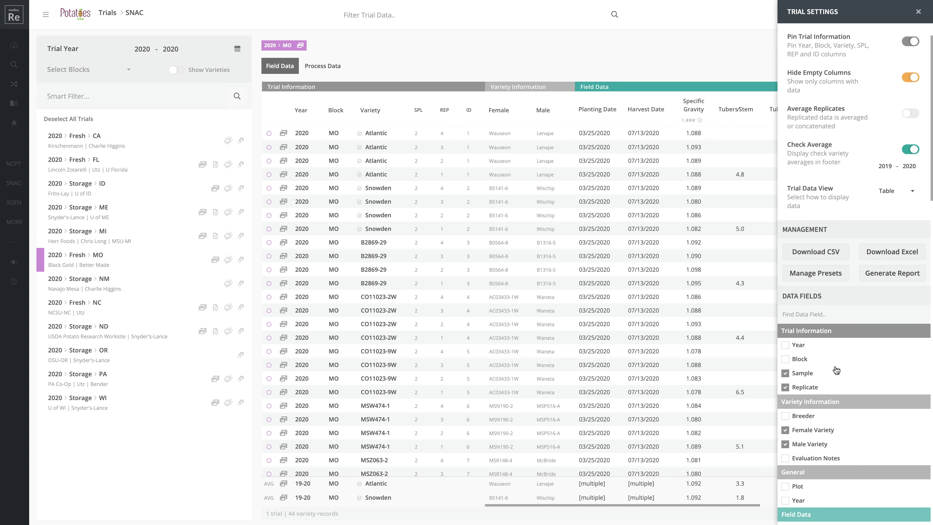
left_click(785, 385)
left_click(785, 400)
scroll(832, 391, "down", 3)
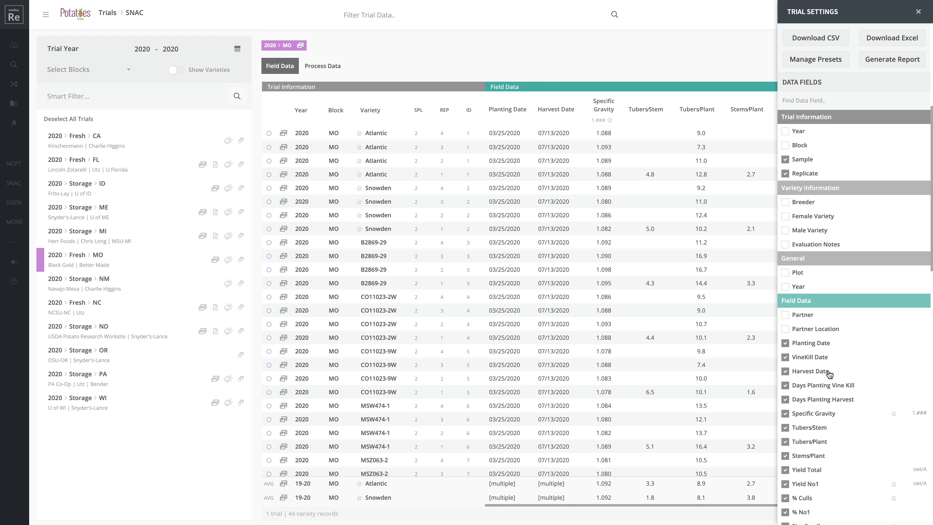
left_click(787, 345)
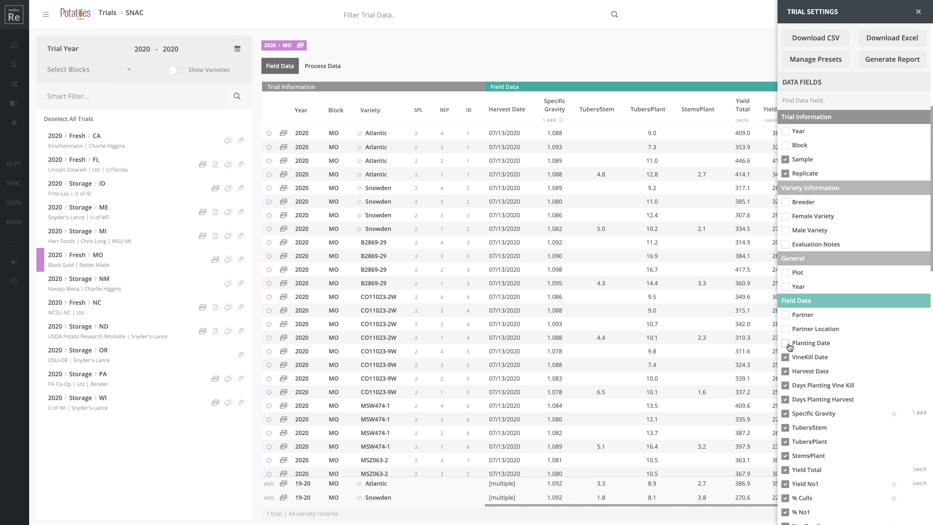
left_click(787, 344)
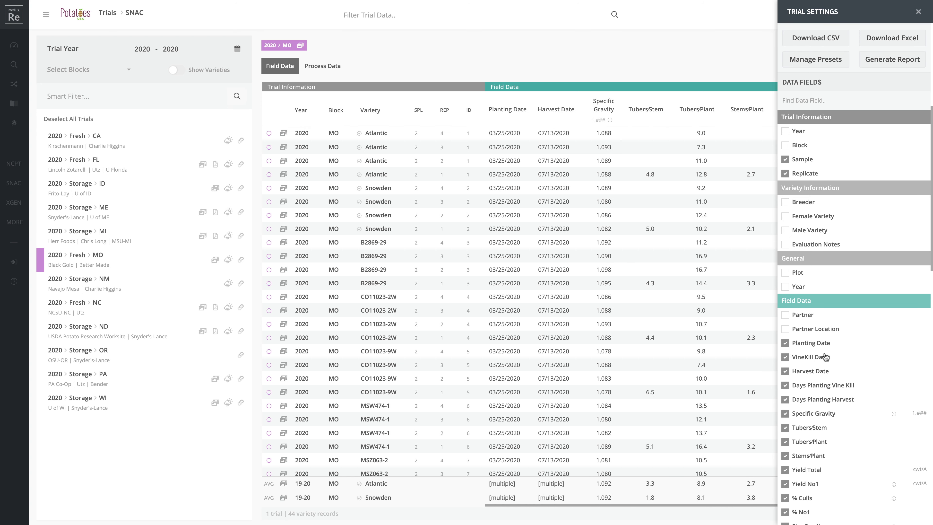
scroll(835, 402, "down", 1)
scroll(835, 402, "up", 8)
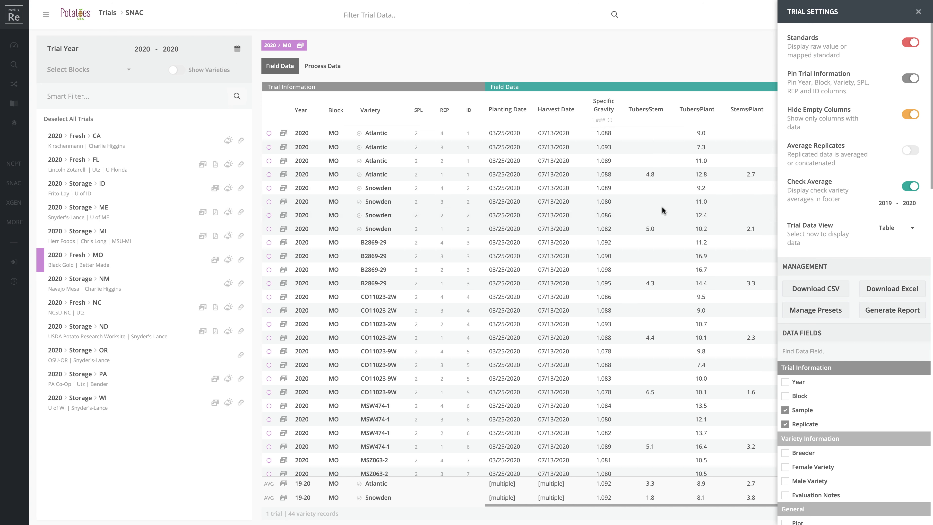
left_click(919, 12)
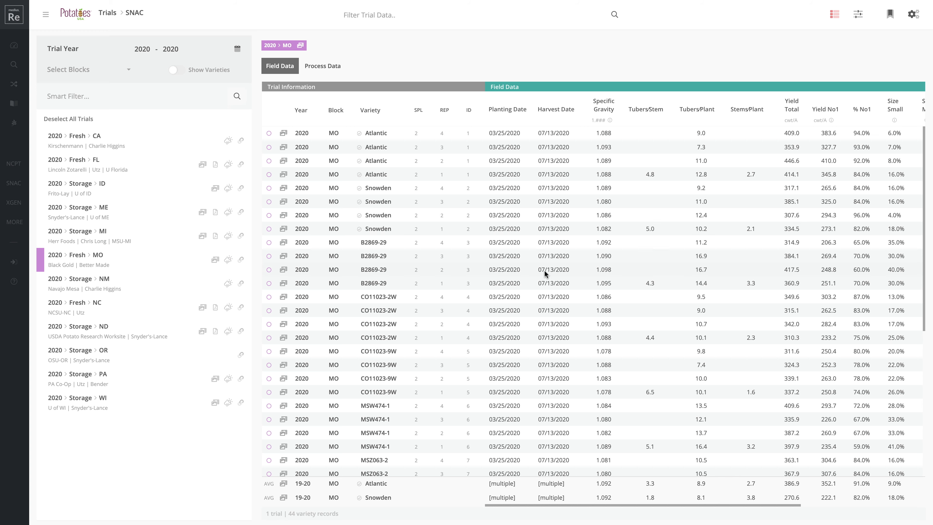
left_click(792, 111)
left_click(792, 111)
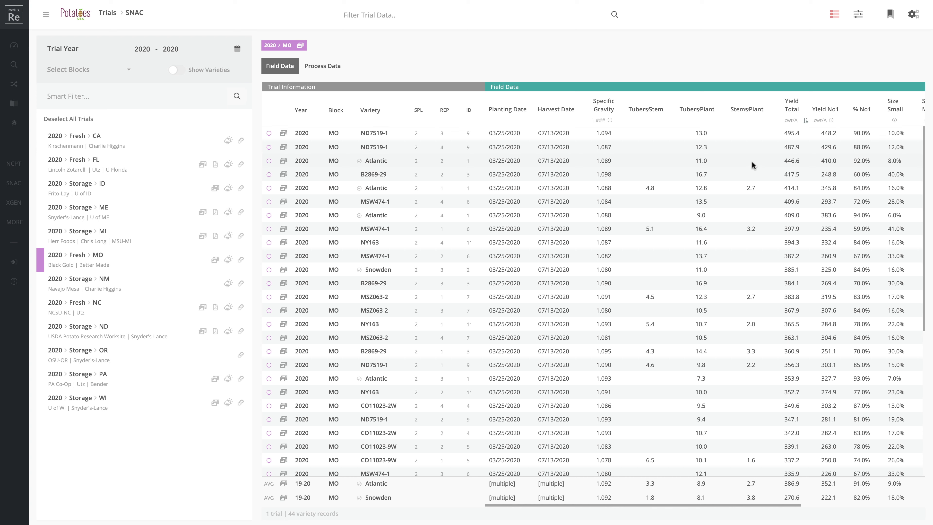
Filter Specific Gravity to 1.085–1.098, leaving 33 of 44 records, and add a Yield Total filter
left_click(859, 16)
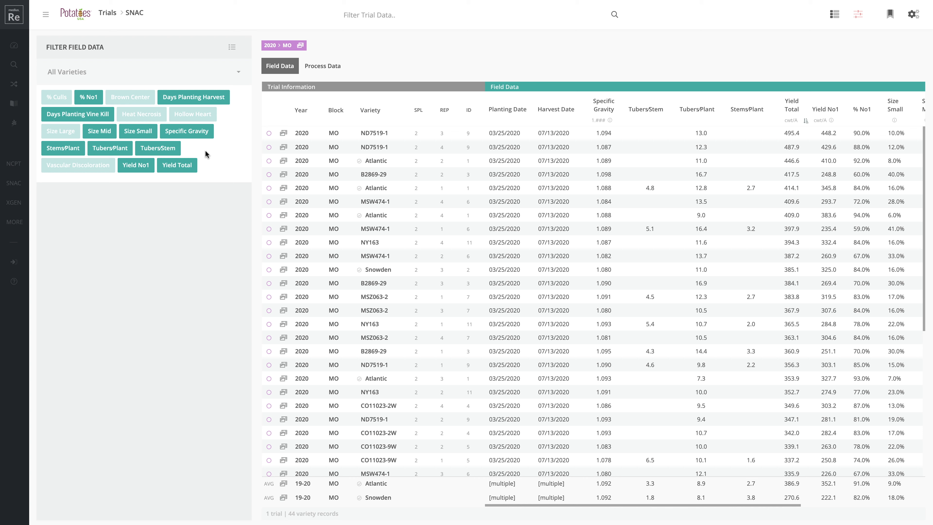
left_click(191, 132)
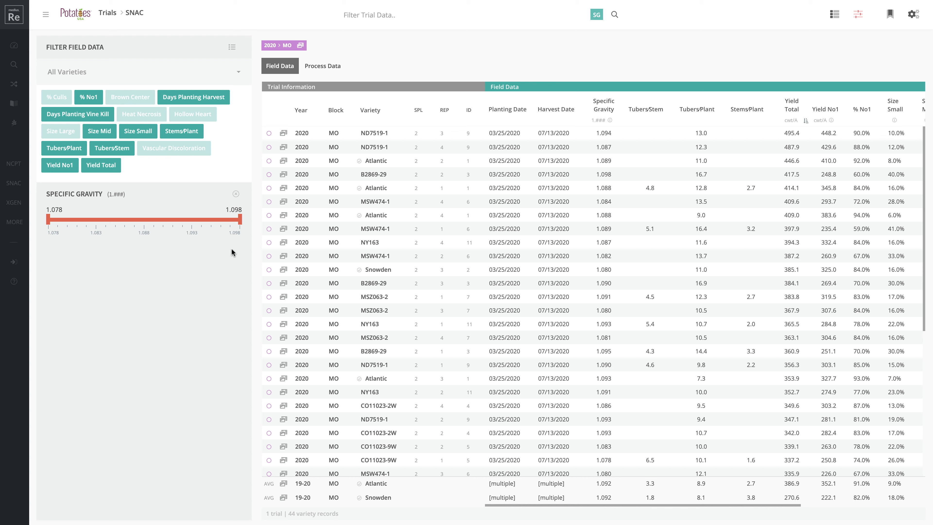
left_click_drag(48, 219, 115, 222)
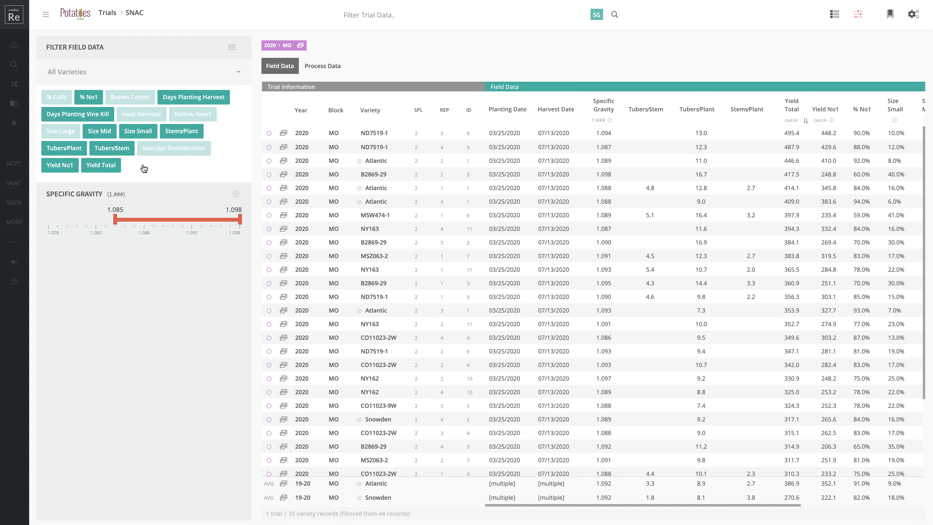
left_click(98, 166)
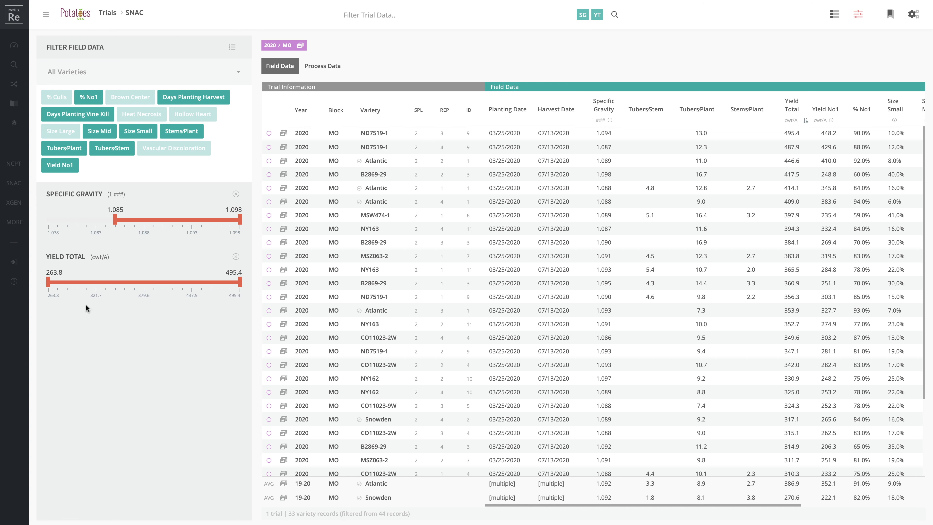
Raise the Yield Total filter minimum from 263.8 to 365.2 cwt/A
left_click_drag(51, 283, 132, 287)
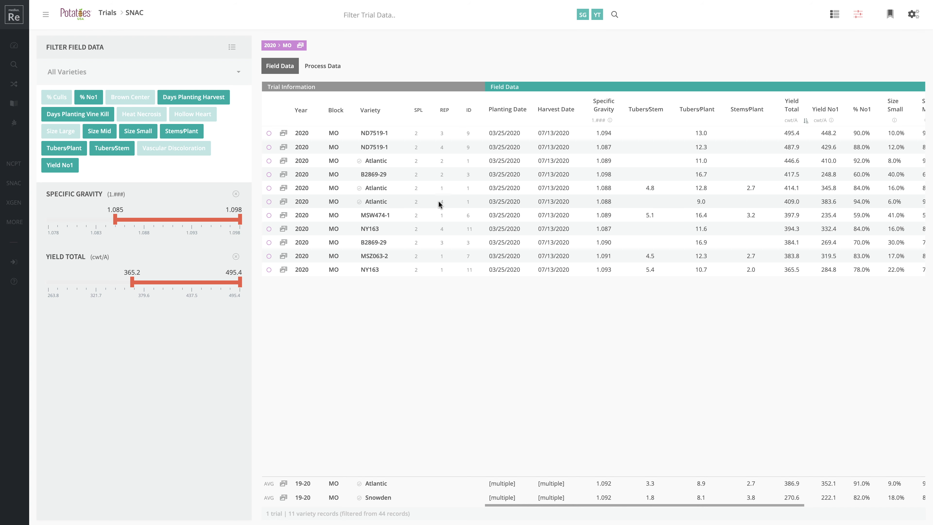
left_click(284, 202)
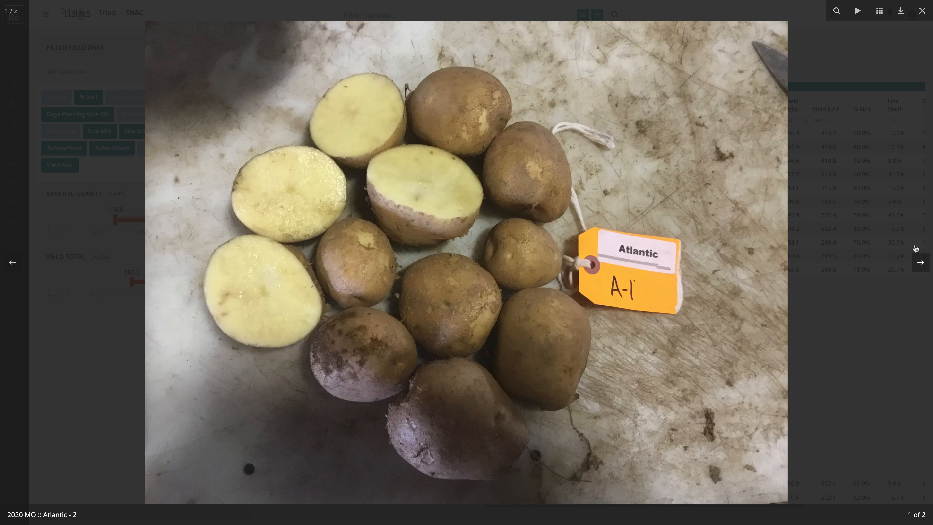
left_click(920, 262)
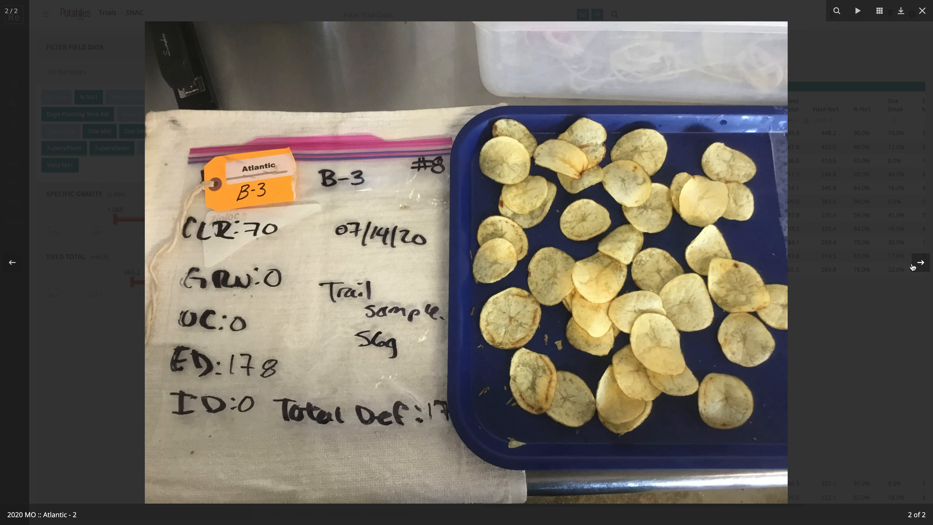
left_click(878, 11)
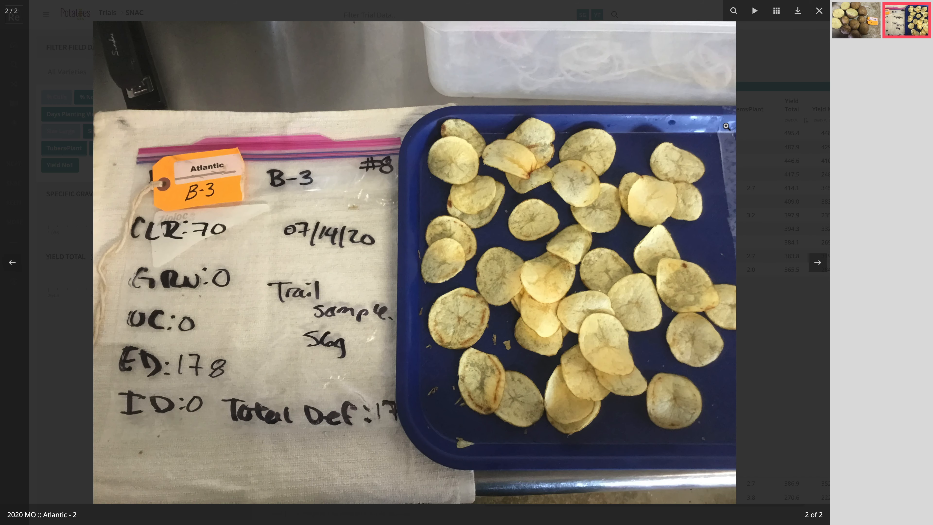
left_click(818, 12)
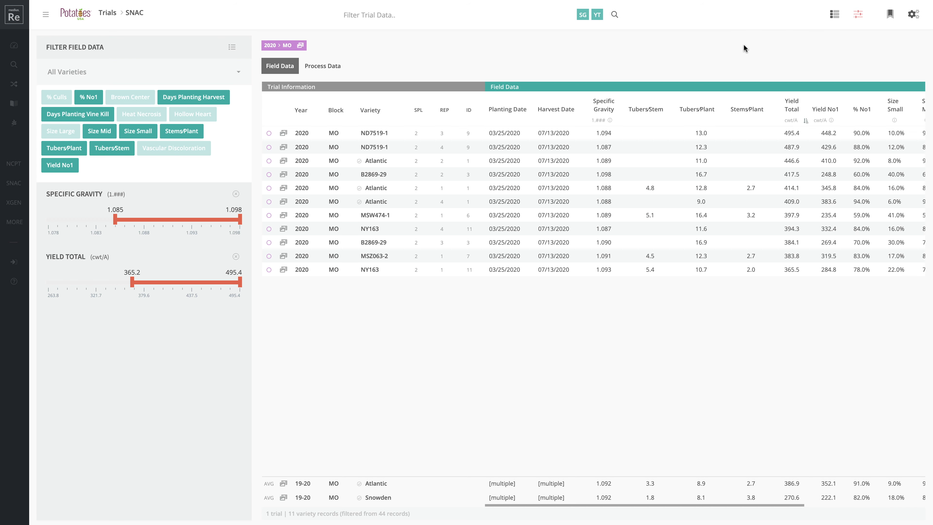
Remove the Specific Gravity and Yield Total filters and add the CA, FL and NC trials back
left_click(236, 195)
left_click(236, 194)
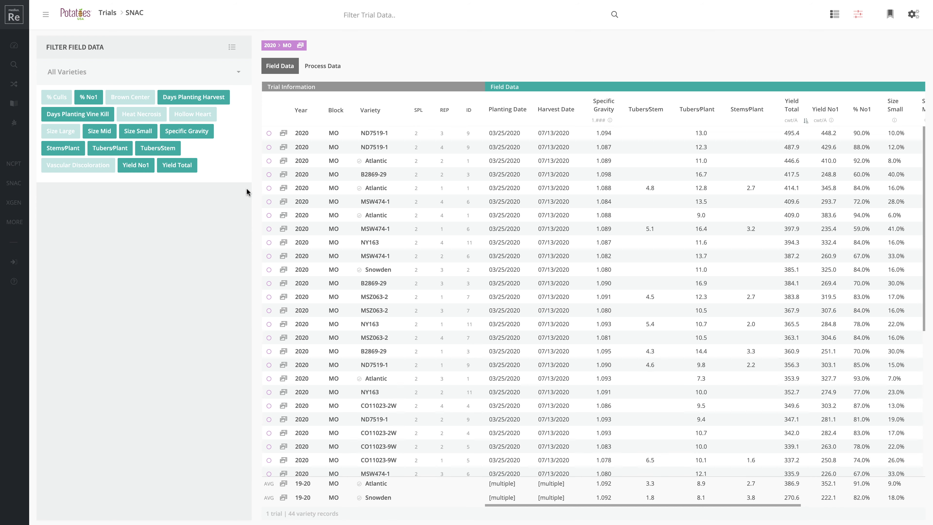
left_click(835, 15)
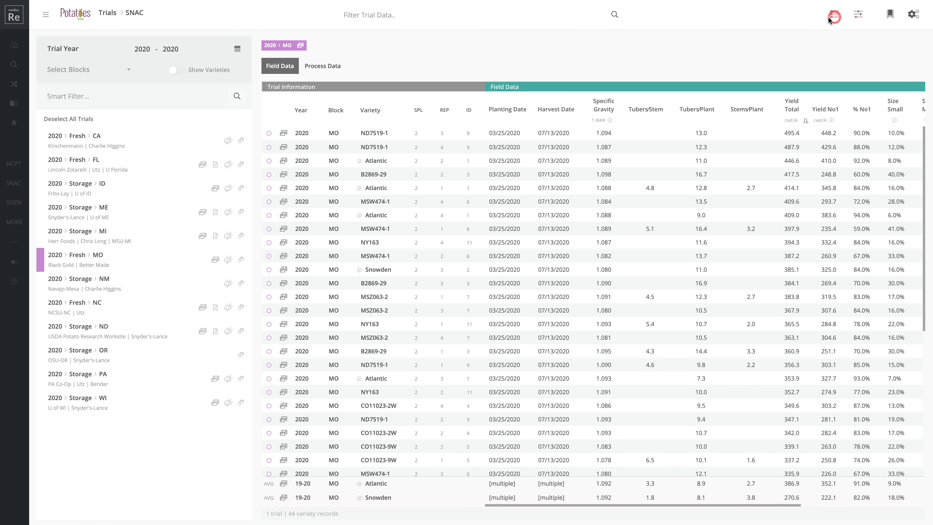
left_click(108, 144)
left_click(108, 161)
left_click(115, 311)
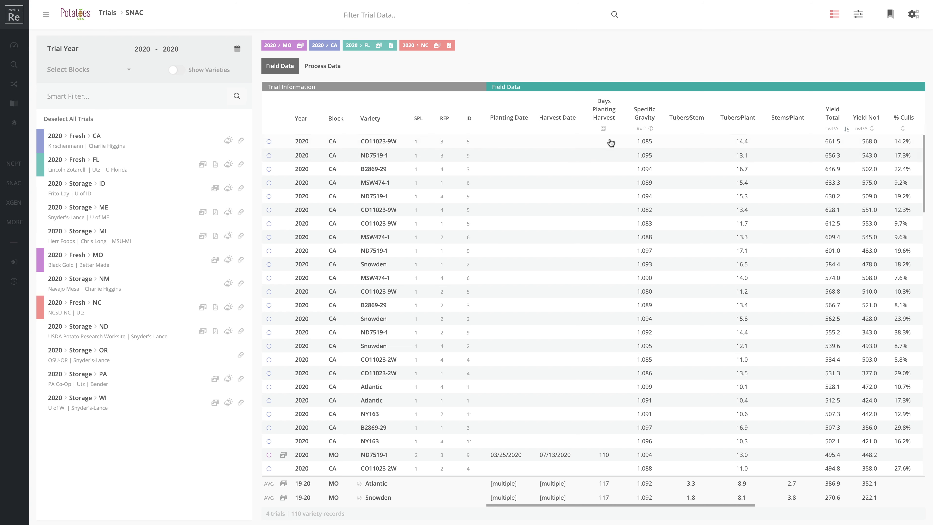
left_click(916, 17)
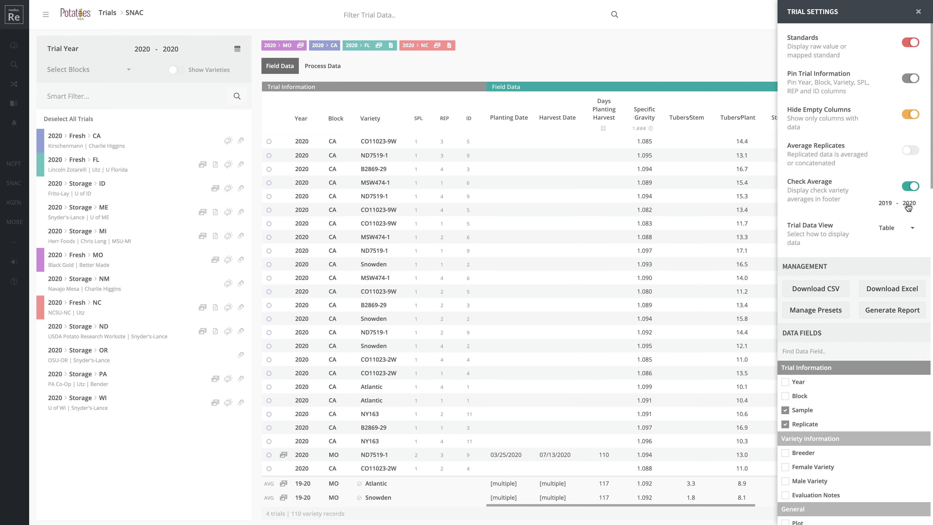
Turn off Check Average, download the field data as Excel, and open snac_field_data_1611154019574.xlsx
left_click(916, 188)
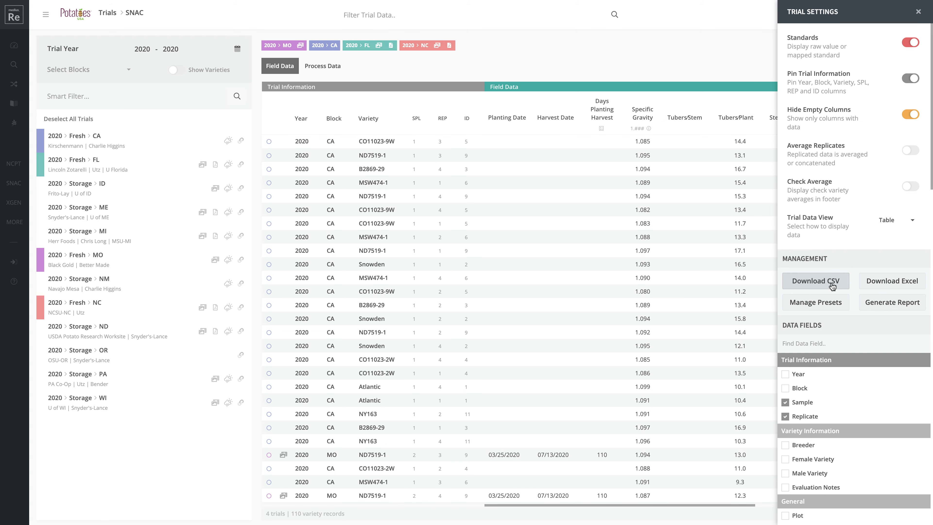
left_click(892, 281)
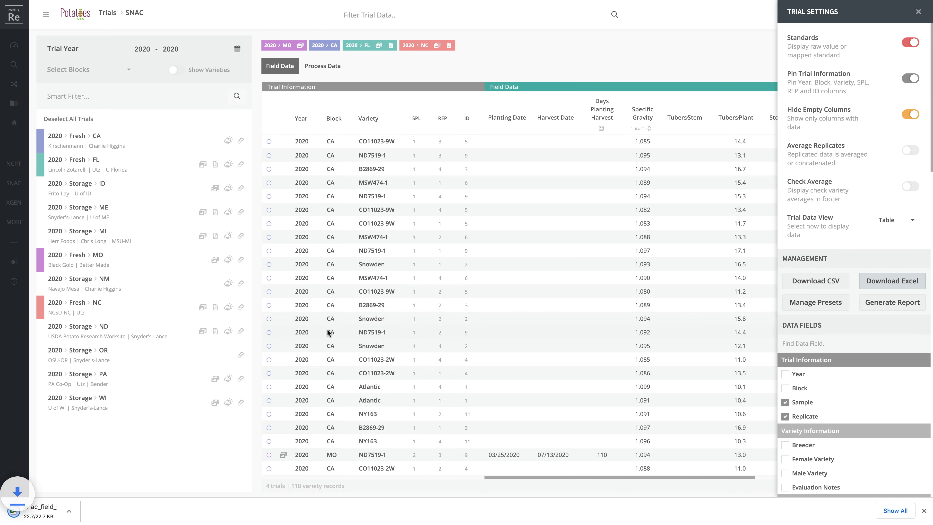
left_click(66, 511)
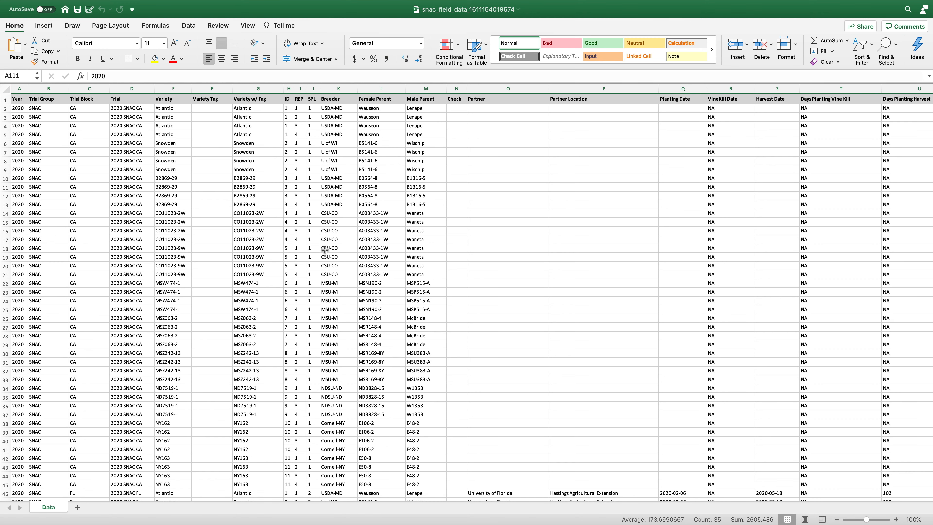
Scroll through the Data sheet's 110 trial rows and across to the specific gravity, yield and tuber columns
scroll(326, 239, "down", 1)
scroll(325, 240, "down", 16)
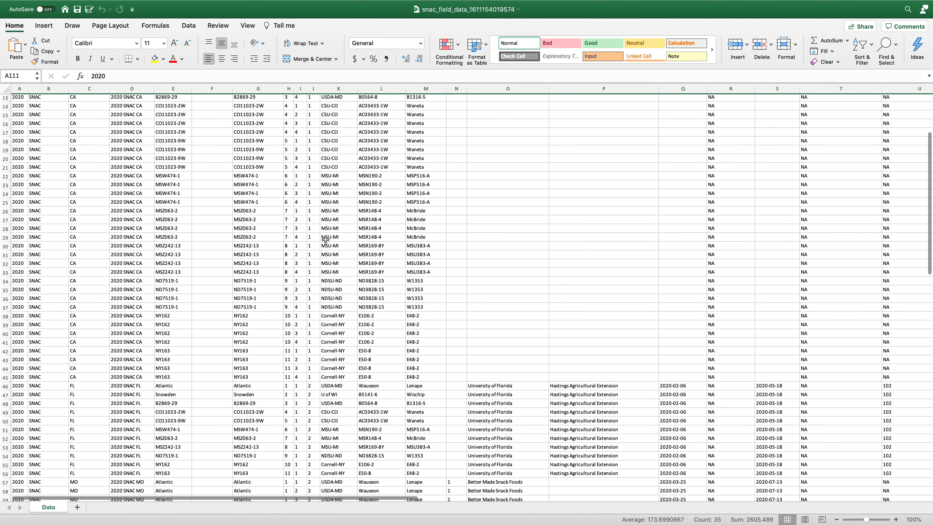
scroll(325, 239, "down", 3)
scroll(324, 239, "up", 5)
scroll(324, 239, "up", 15)
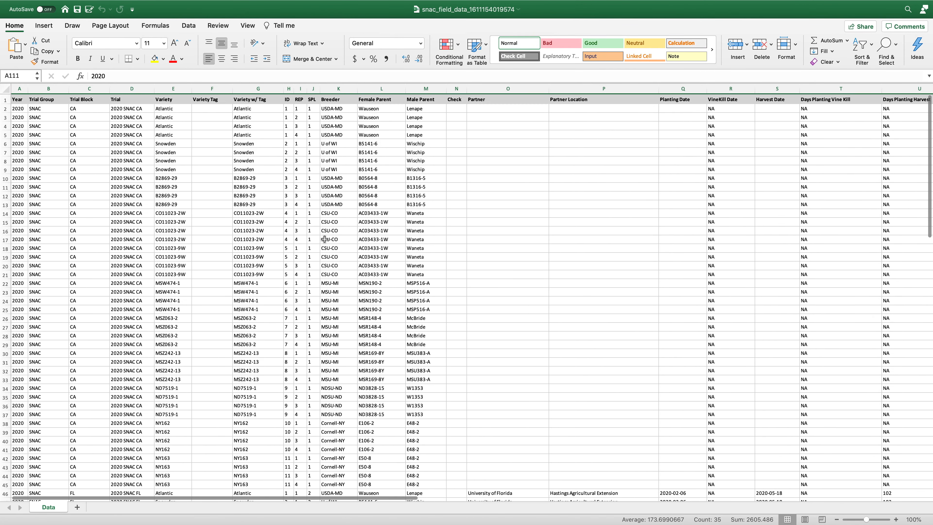
scroll(370, 250, "right", 5)
scroll(371, 250, "right", 7)
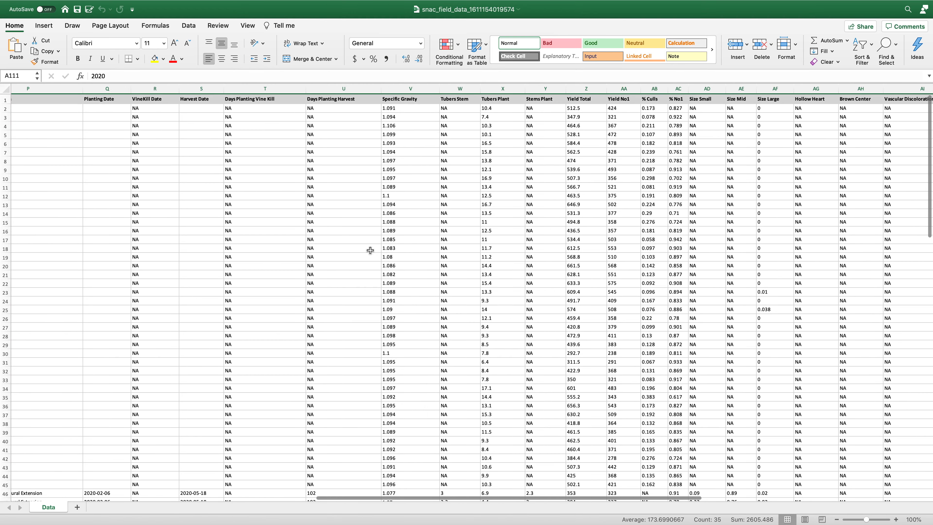
scroll(432, 291, "down", 7)
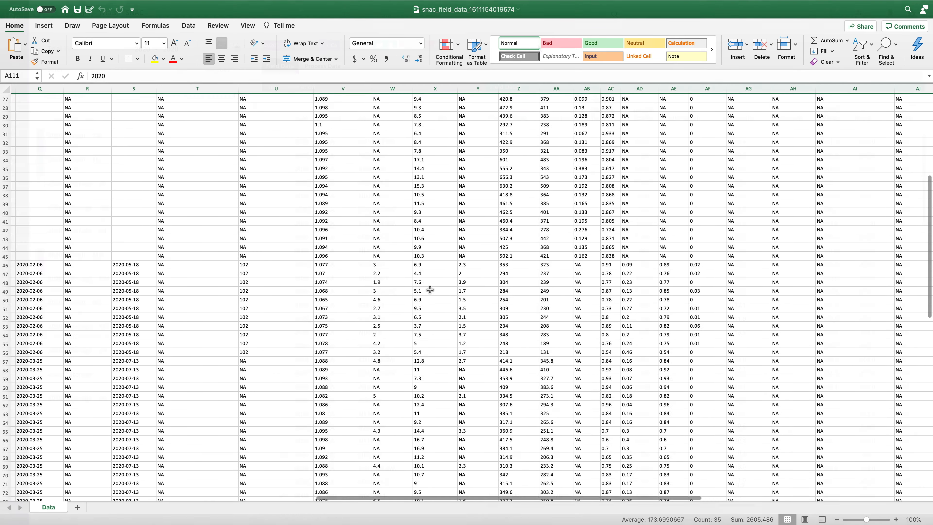